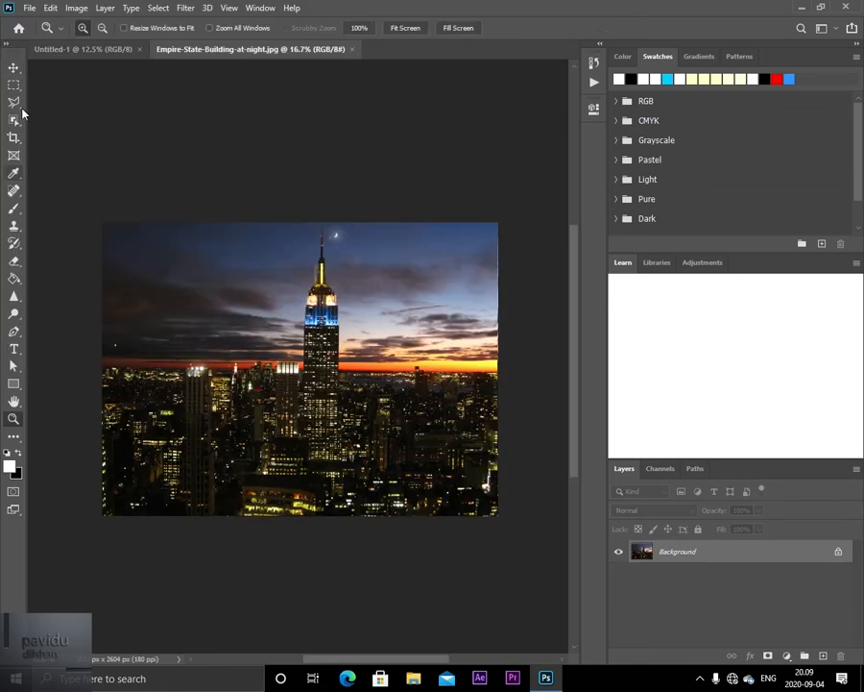
Step: Add a new layer above the photo and fill it completely with white
left_click(13, 69)
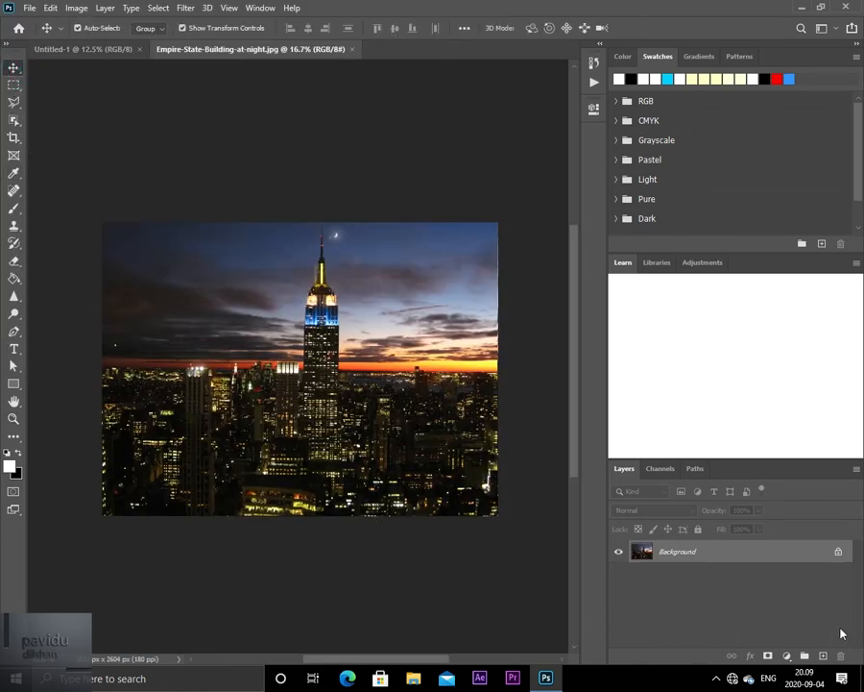
left_click(825, 657)
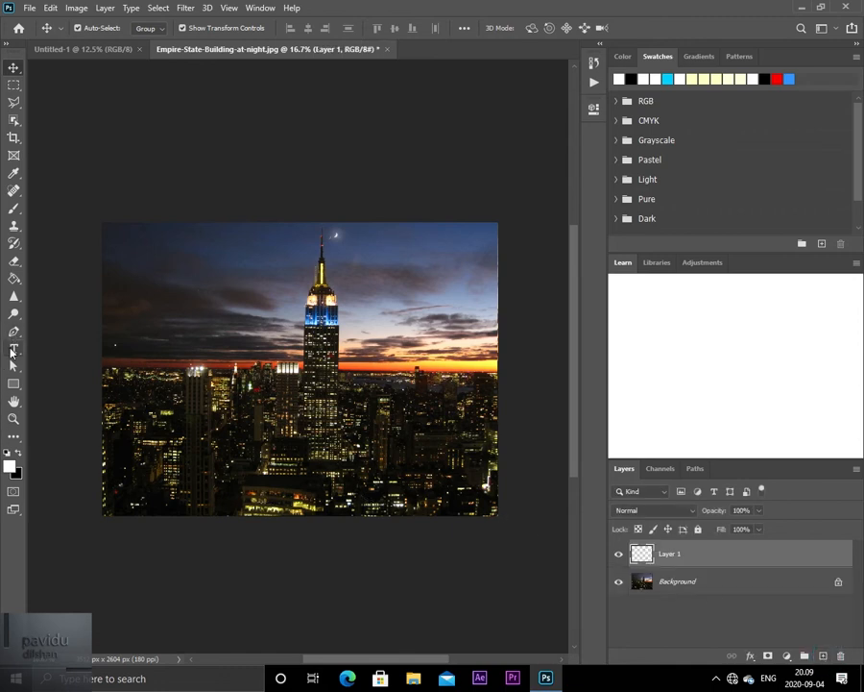
left_click(15, 281)
left_click(299, 344)
Step: Unlock the Background photo layer and move it above the white-filled layer
left_click_drag(691, 555, 672, 615)
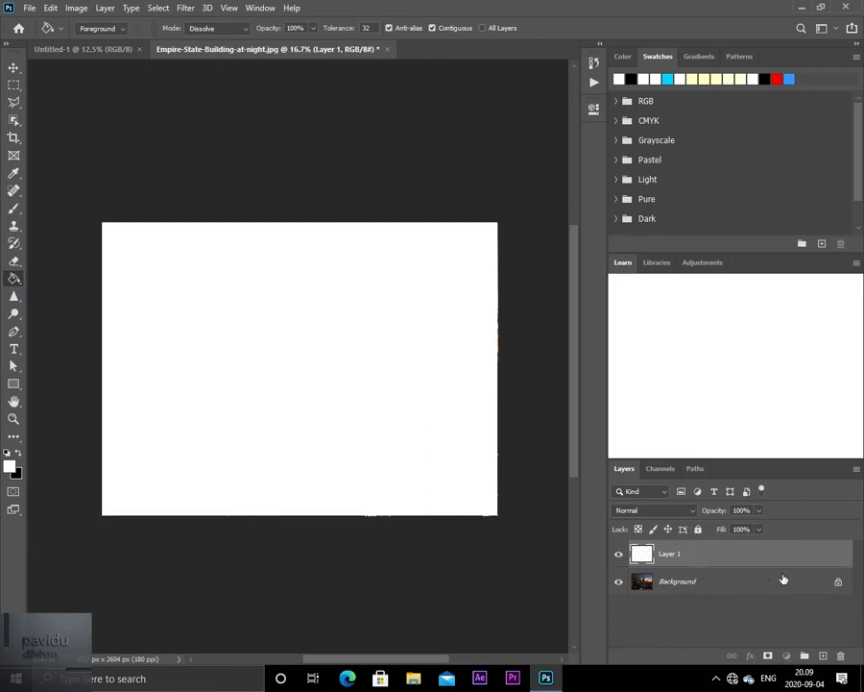
left_click(838, 582)
left_click_drag(743, 576, 714, 560)
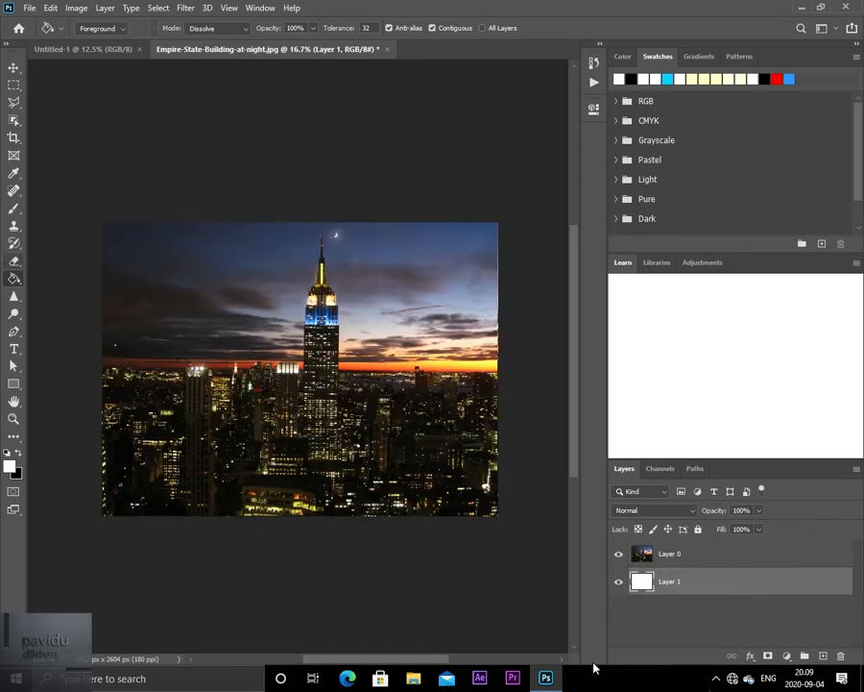
Step: On a new layer above the photo, draw a tall, narrow rectangle in colour 00d2ff near the photo's left edge
left_click(822, 655)
left_click_drag(733, 592, 727, 546)
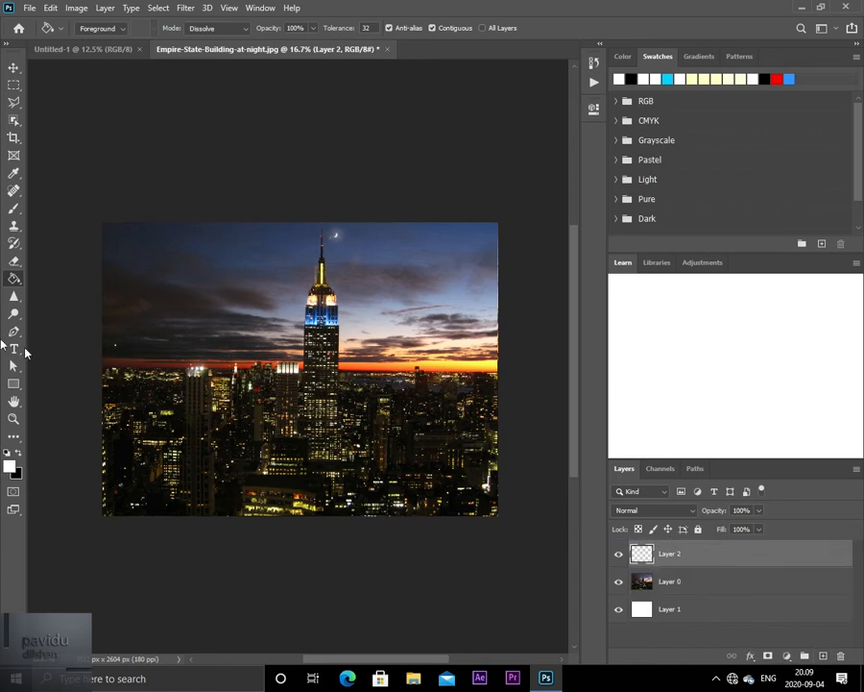
left_click(13, 383)
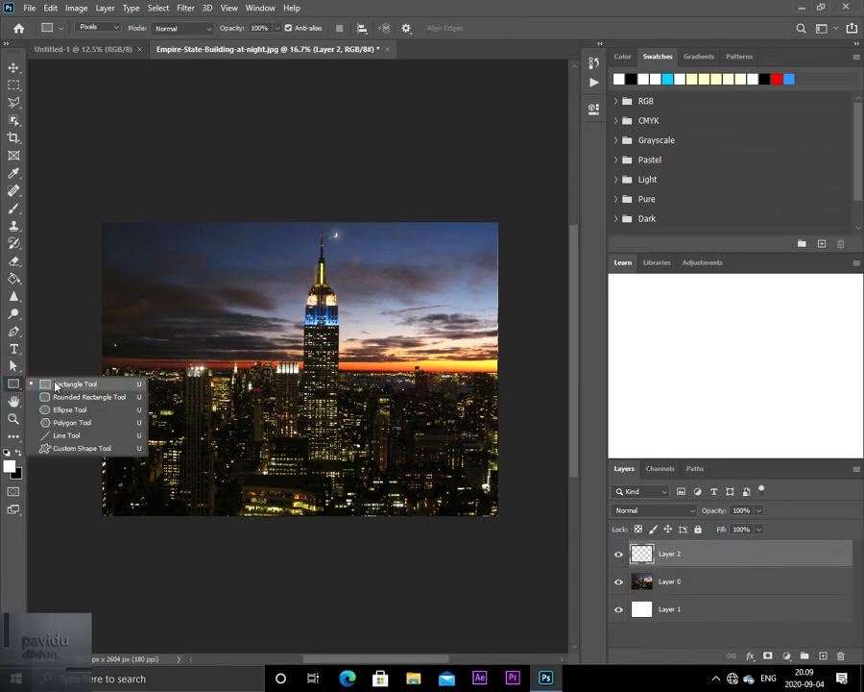
left_click(54, 384)
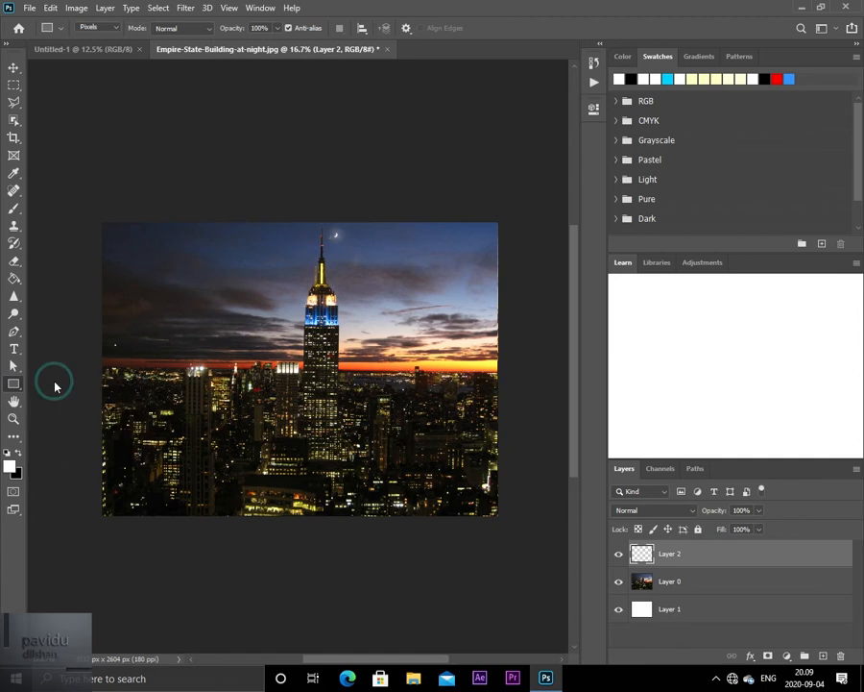
left_click(11, 466)
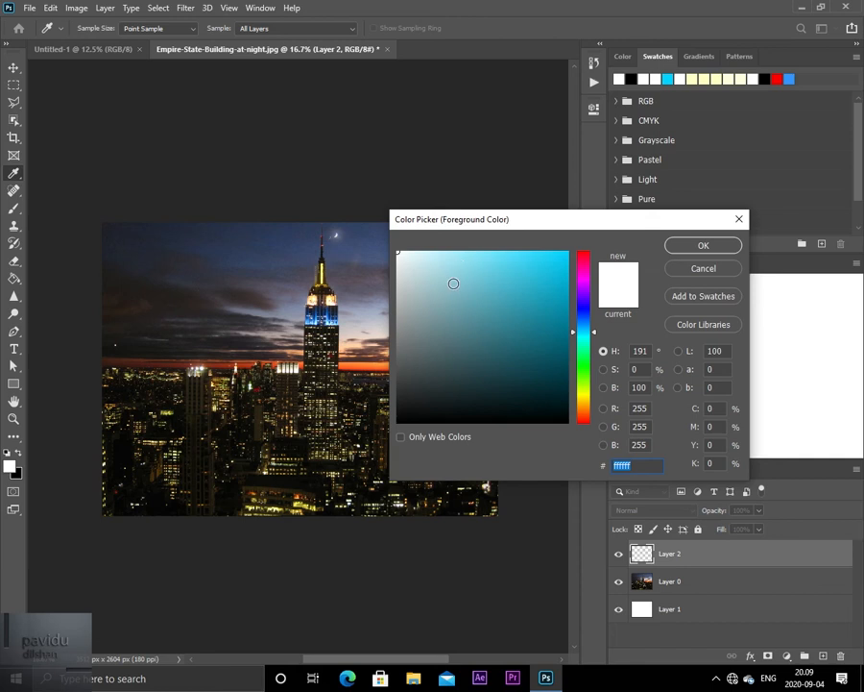
left_click_drag(484, 275, 597, 243)
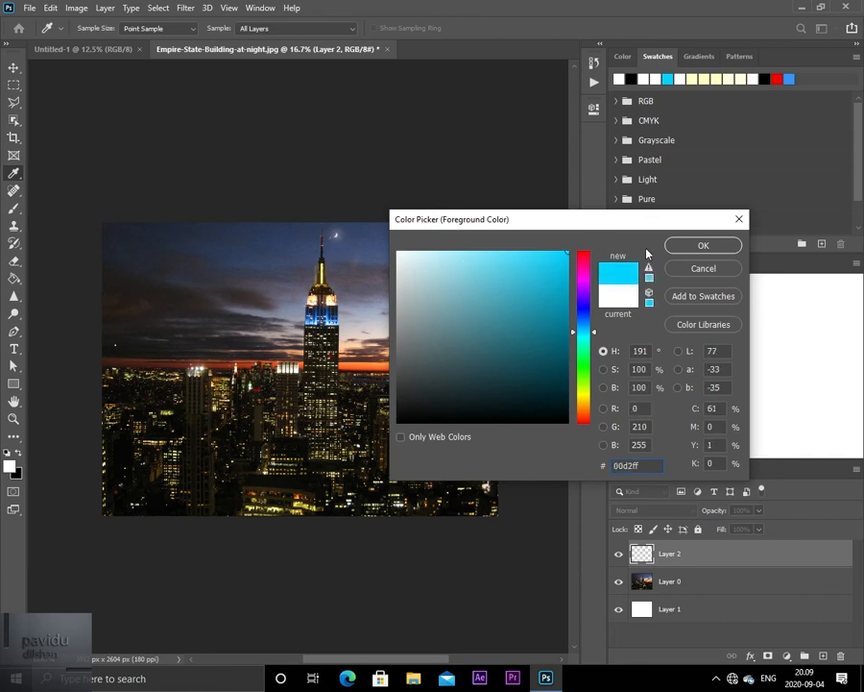
left_click(703, 245)
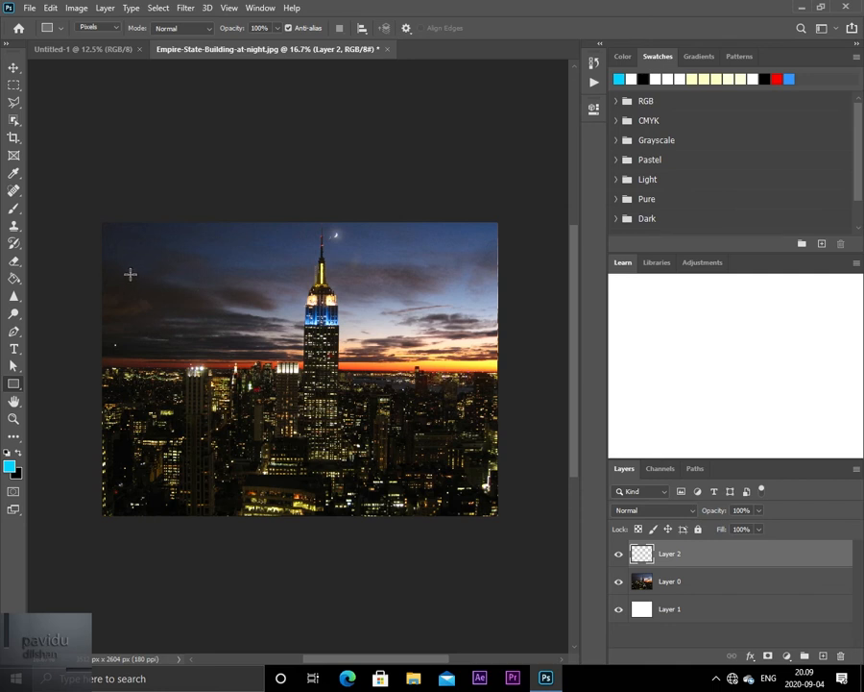
left_click_drag(128, 274, 169, 493)
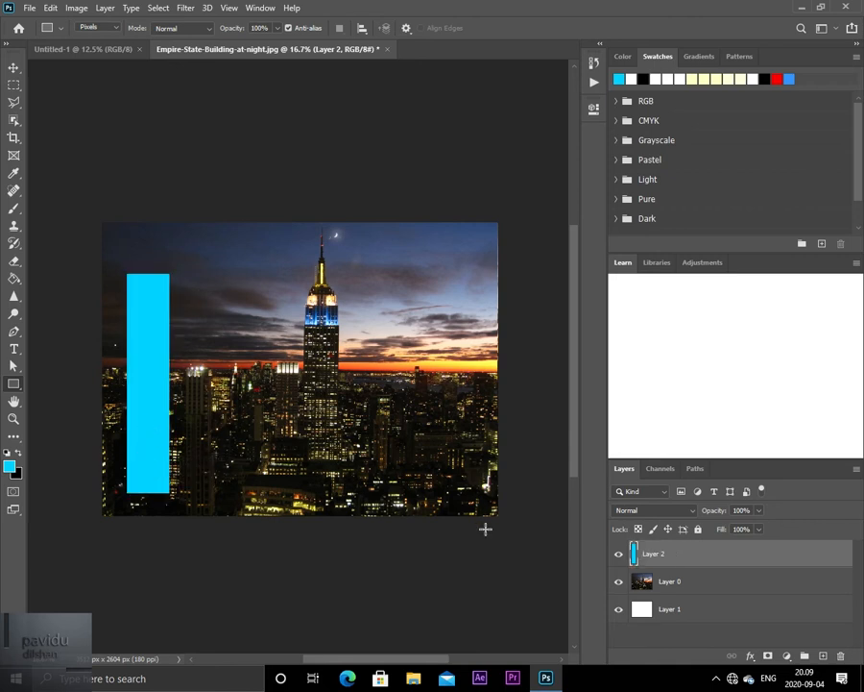
Step: Add a Drop Shadow to the cyan bar with opacity 35%, distance 67 px, spread 0%, size 35 px and noise 0%
double_click(728, 562)
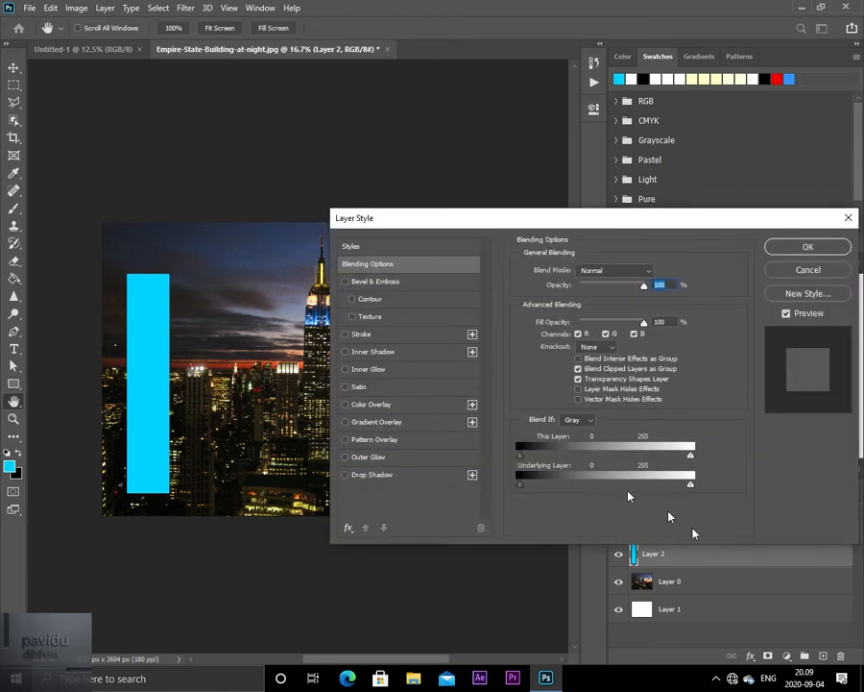
left_click(347, 475)
left_click(411, 474)
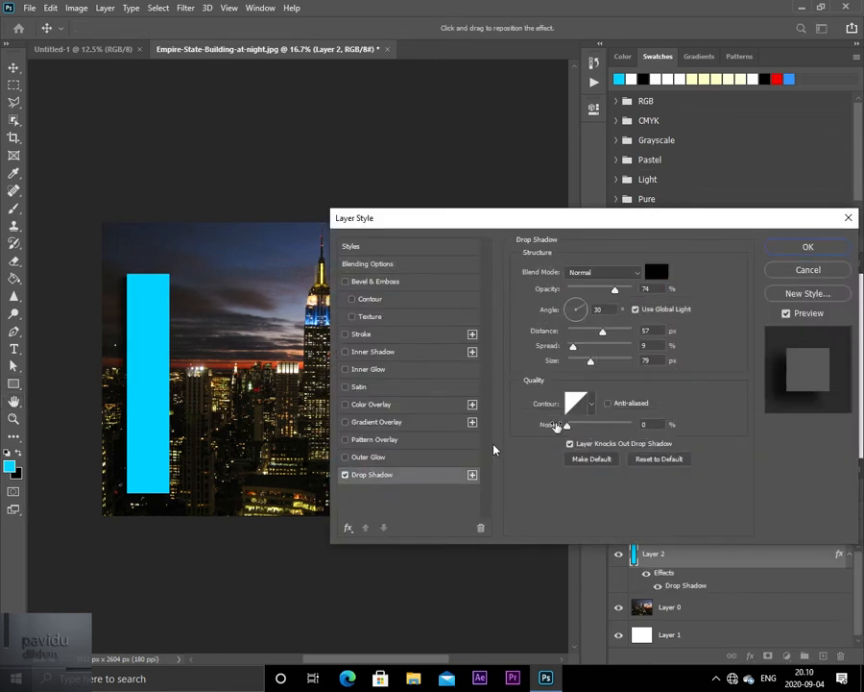
left_click_drag(602, 330, 565, 358)
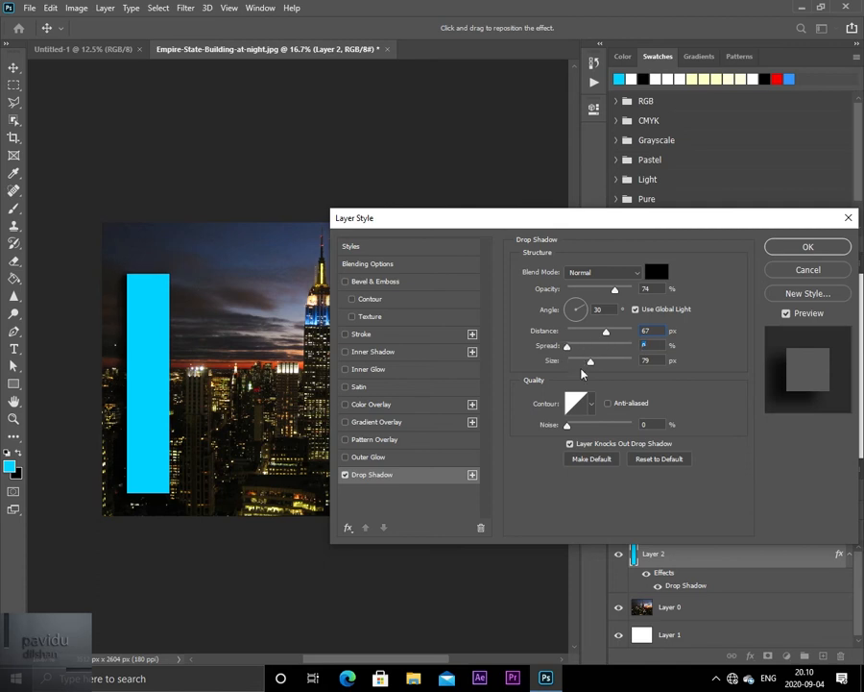
left_click(590, 360)
left_click_drag(643, 361, 579, 362)
left_click(567, 425)
left_click_drag(590, 430, 641, 427)
left_click_drag(583, 429, 563, 429)
mouse_move(614, 290)
left_mouse_down()
mouse_move(634, 291)
mouse_move(577, 290)
mouse_move(602, 291)
left_mouse_up()
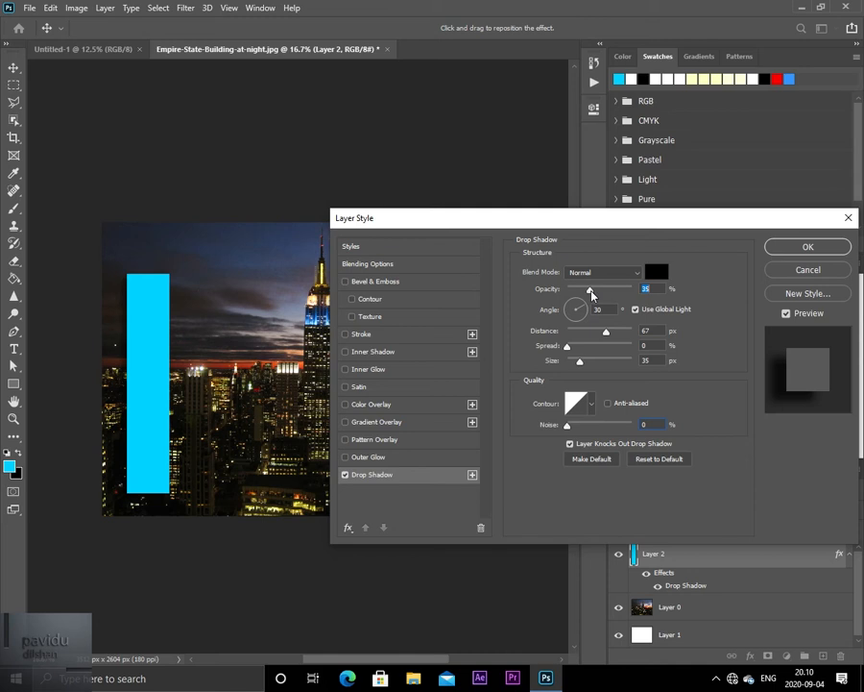
Step: Add a centred white Stroke of 27 px at 86% opacity to the cyan bar and apply the layer style
left_click(351, 335)
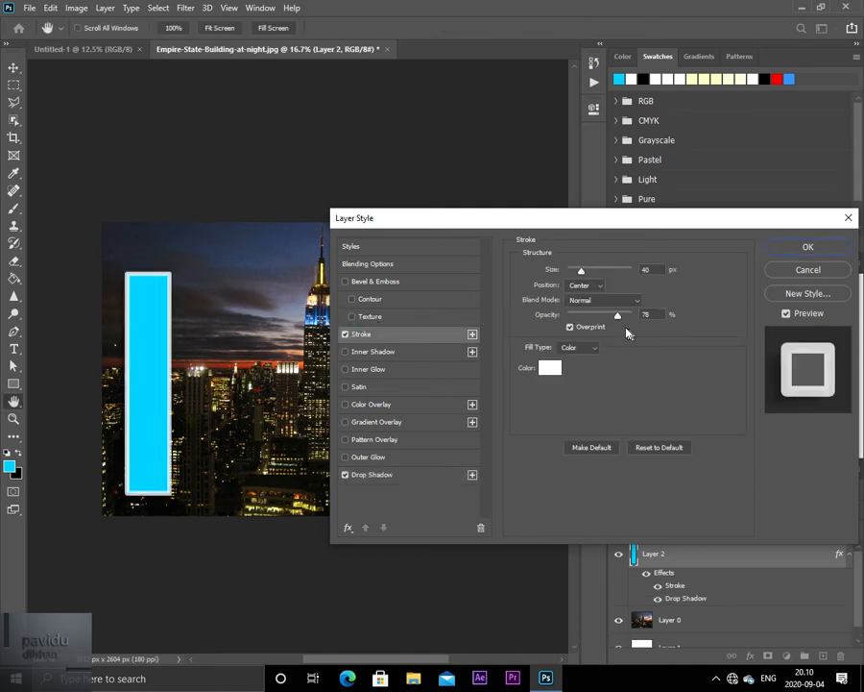
mouse_move(618, 315)
left_mouse_down()
mouse_move(585, 320)
mouse_move(634, 315)
mouse_move(623, 315)
left_mouse_up()
mouse_move(580, 270)
left_mouse_down()
mouse_move(588, 270)
mouse_move(569, 276)
mouse_move(576, 273)
left_mouse_up()
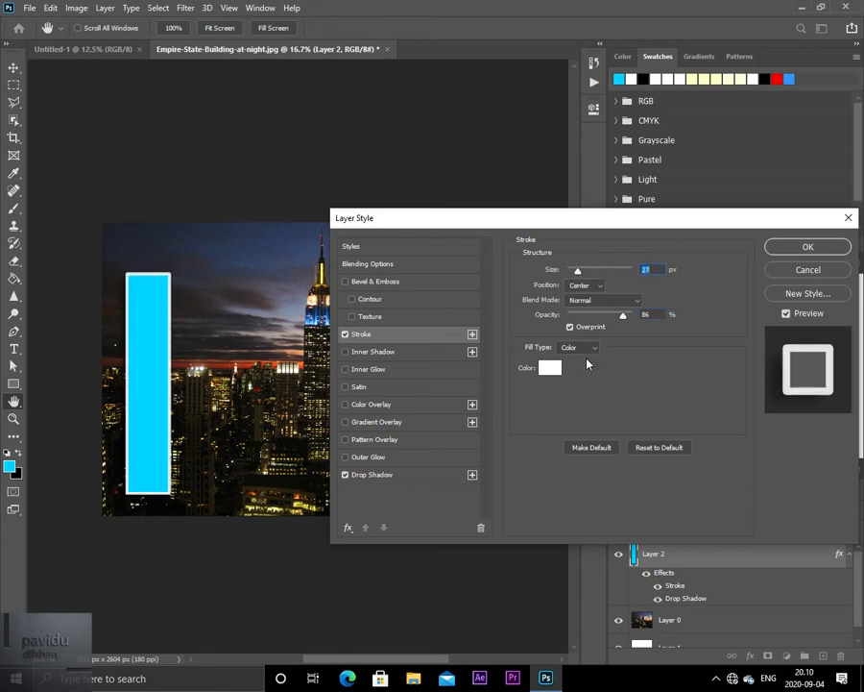
left_click(805, 250)
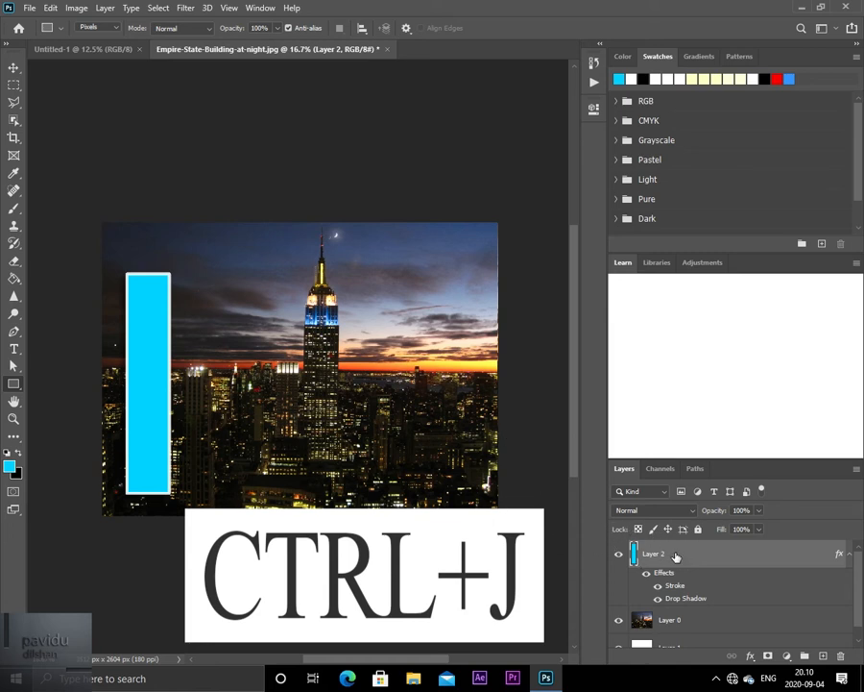
Step: Duplicate the cyan bar, place the copy just right of the original and slightly lower, and rotate it 1.35 degrees
key("ctrl+j")
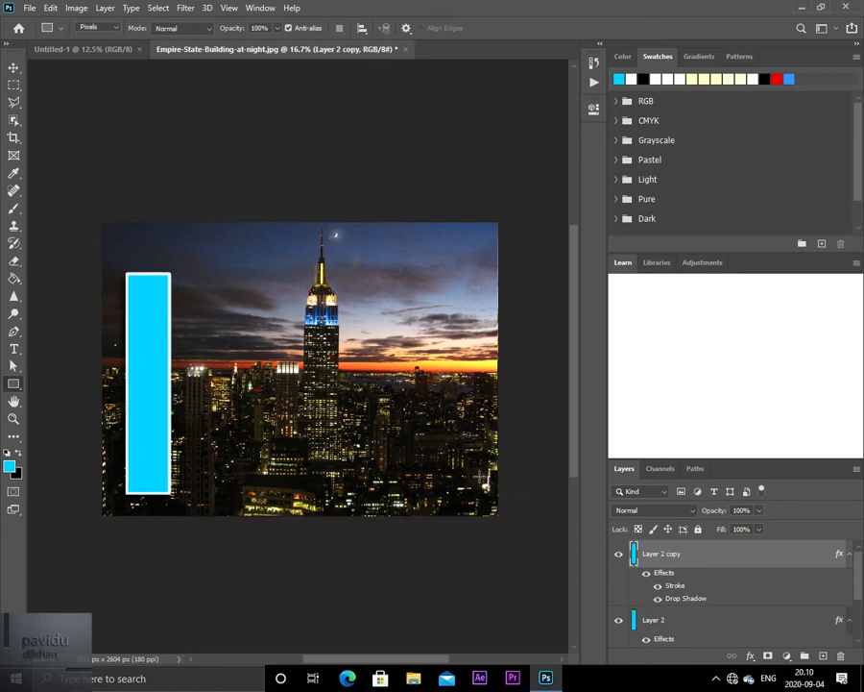
left_click(14, 67)
left_click_drag(156, 420, 195, 422)
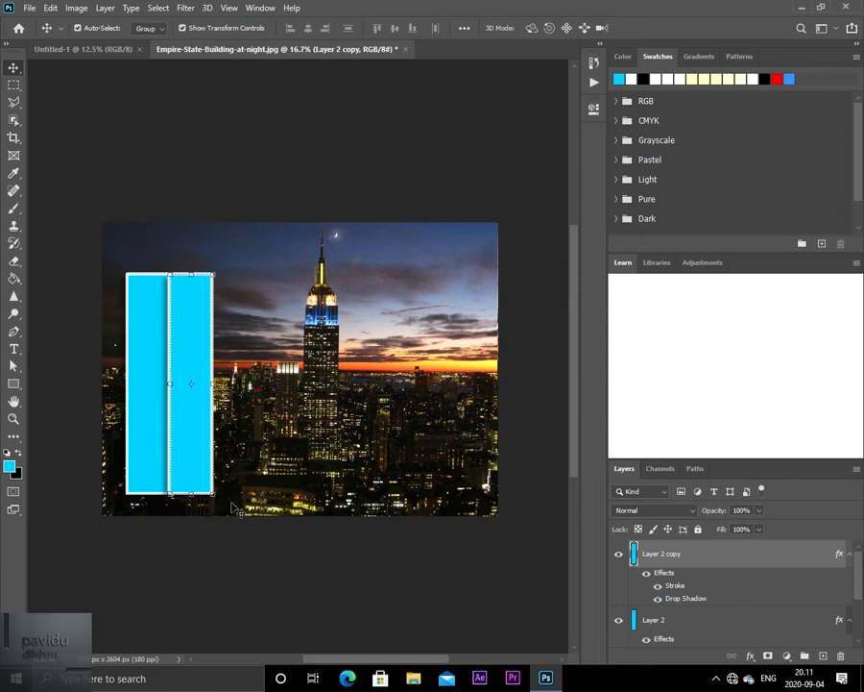
key("ctrl+t")
mouse_move(220, 499)
left_mouse_down()
mouse_move(204, 485)
mouse_move(217, 499)
left_mouse_up()
mouse_move(191, 446)
left_mouse_down()
mouse_move(195, 462)
mouse_move(184, 462)
left_mouse_up()
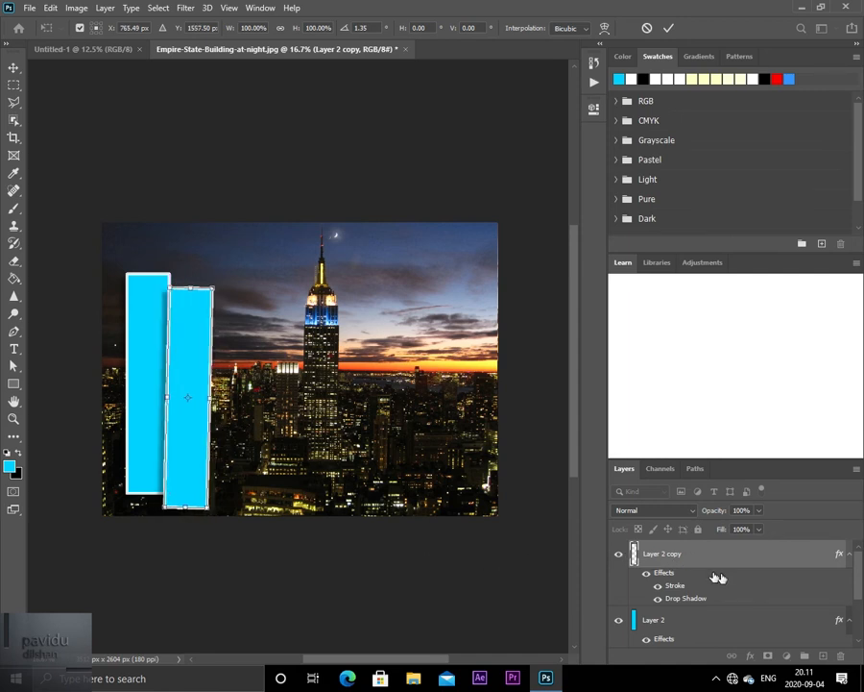
key("Return")
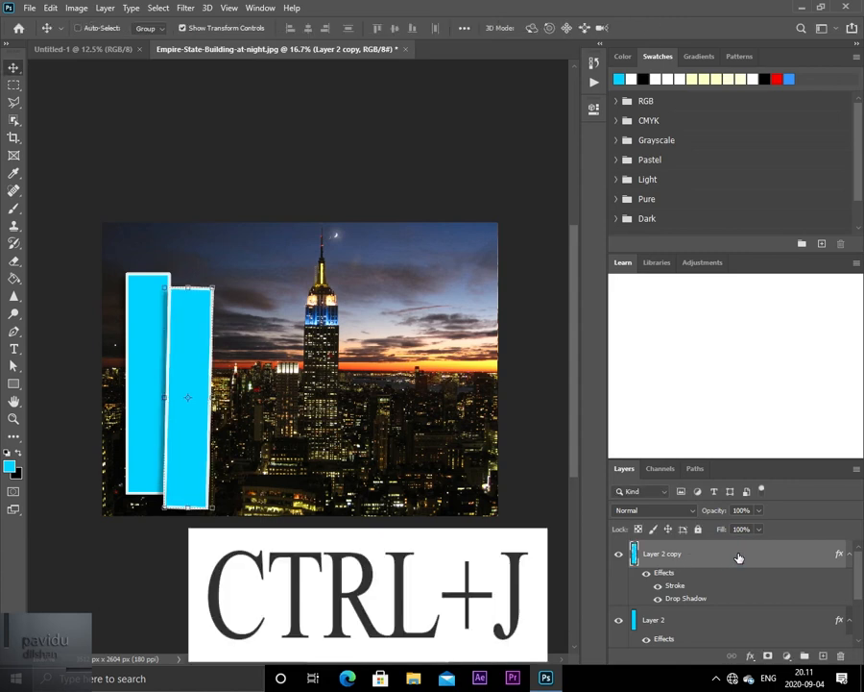
Step: Add six more copies of the bar side by side across the photo, staggering their heights and tilting them slightly
left_click_drag(185, 426, 227, 412)
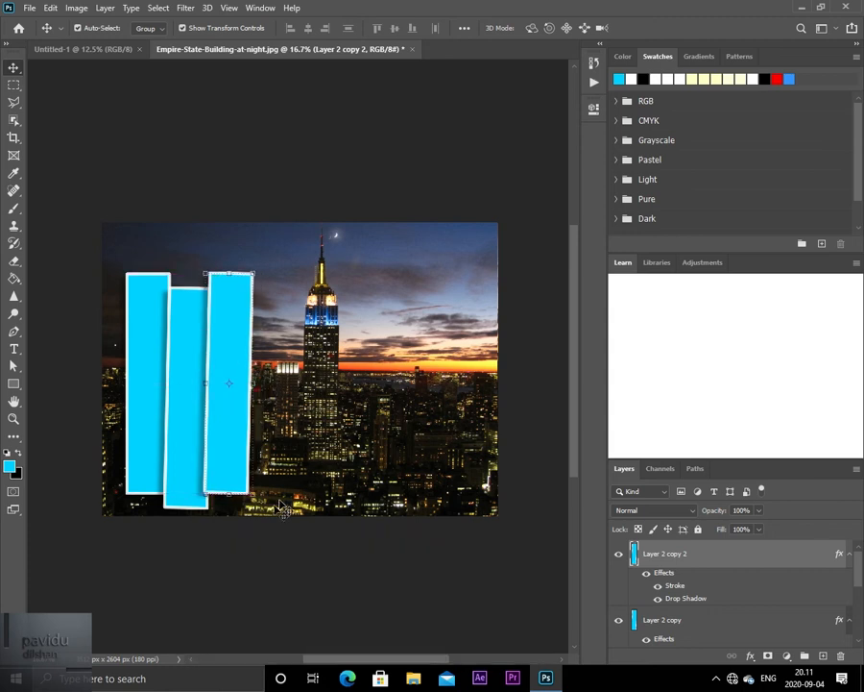
key("ctrl+j")
left_click_drag(225, 456, 370, 454)
key("Return")
key("ctrl+j")
key("Return")
key("ctrl+j")
left_click_drag(385, 506, 356, 476)
left_click_drag(374, 505, 458, 414)
left_click(753, 556)
key("Return")
key("ctrl+j")
left_click(735, 554)
key("ctrl+j")
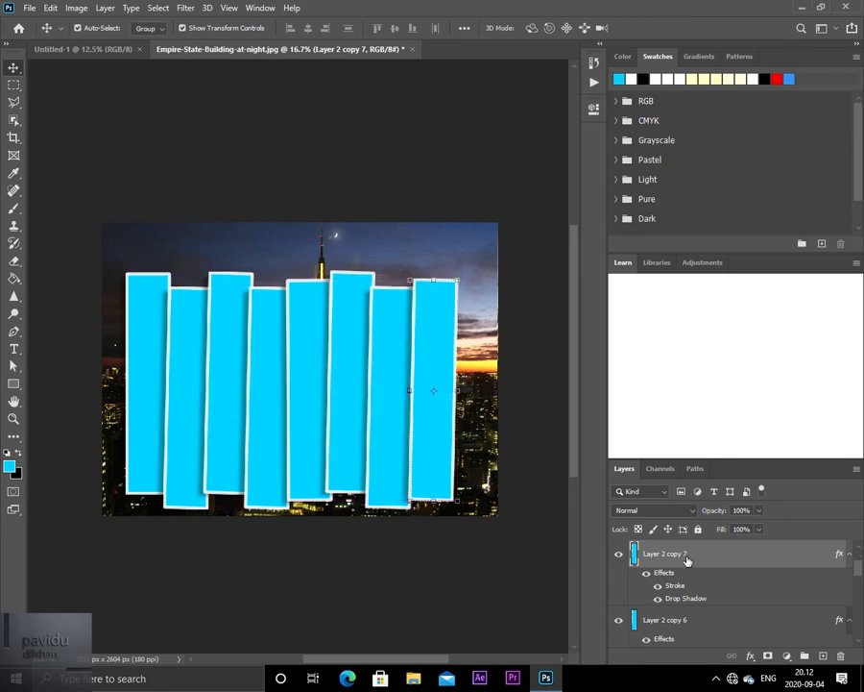
Step: Move the photo layer directly above the first bar's layer and clip it to that bar with a clipping mask
scroll(687, 561, "down", 10)
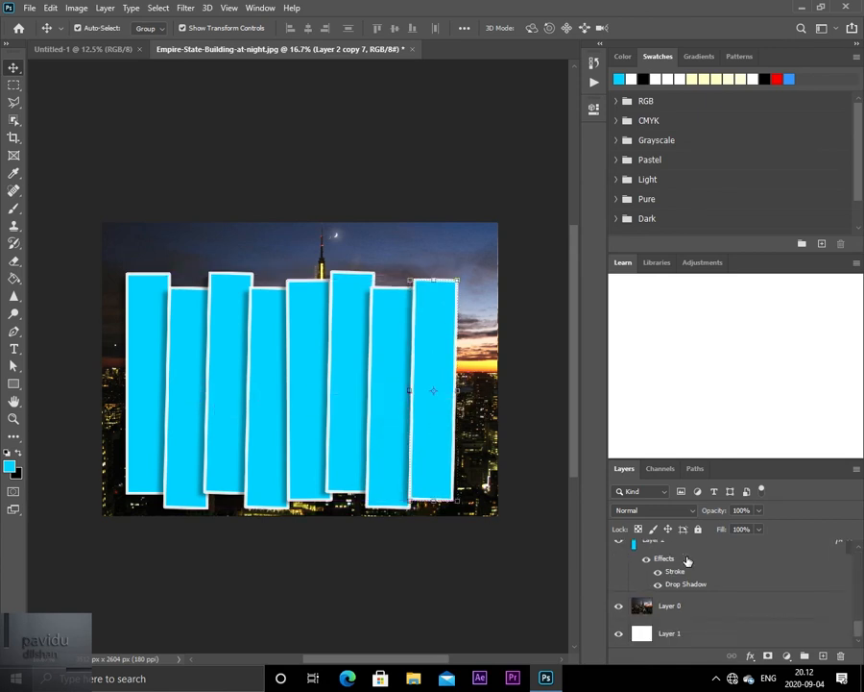
left_click(688, 607)
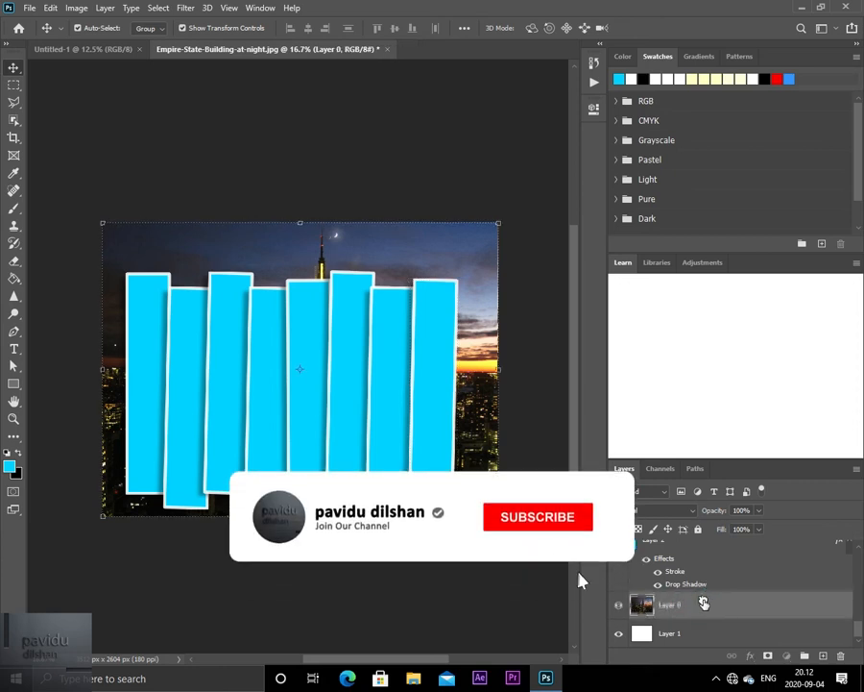
scroll(847, 619, "up", 2)
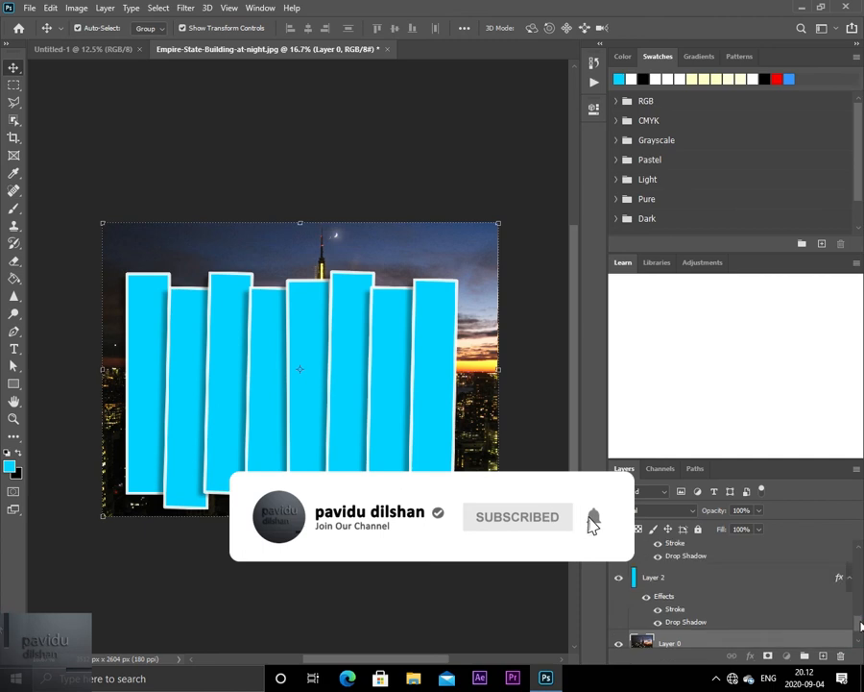
left_click_drag(776, 642, 786, 567)
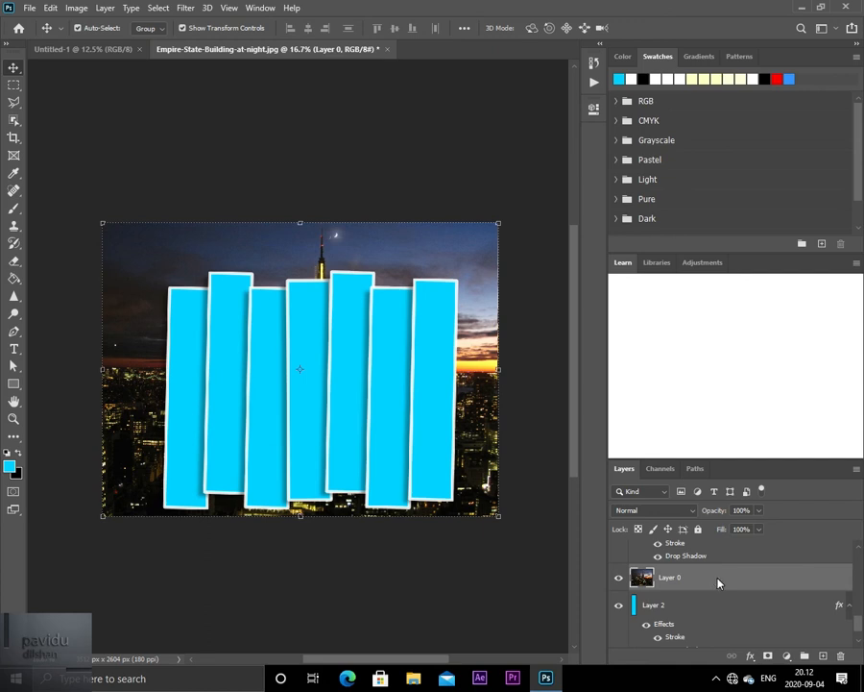
right_click(718, 583)
left_click(722, 273)
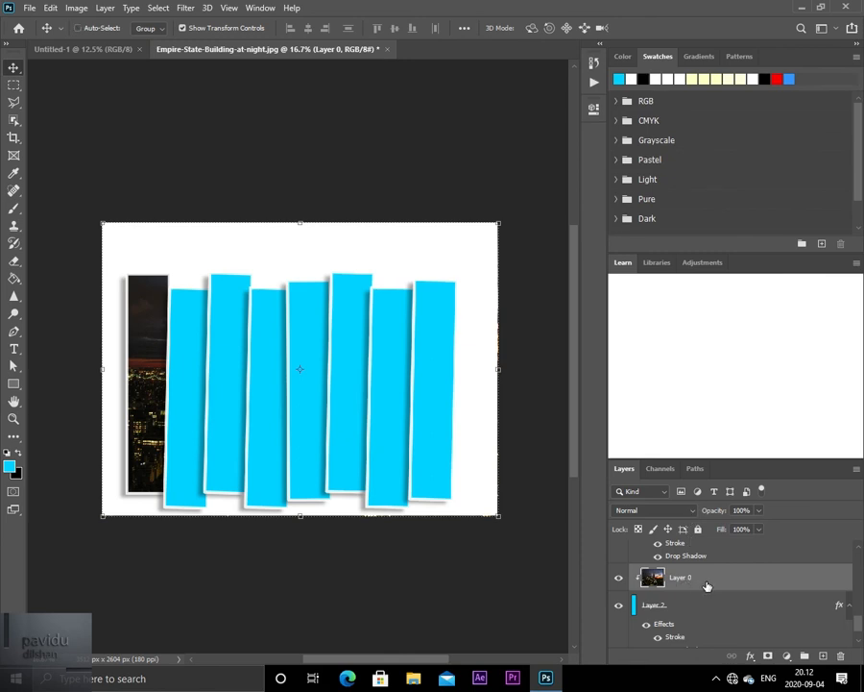
Step: Duplicate the photo layer, move the copy directly above the second bar's layer and clip it to that bar
key("ctrl+j")
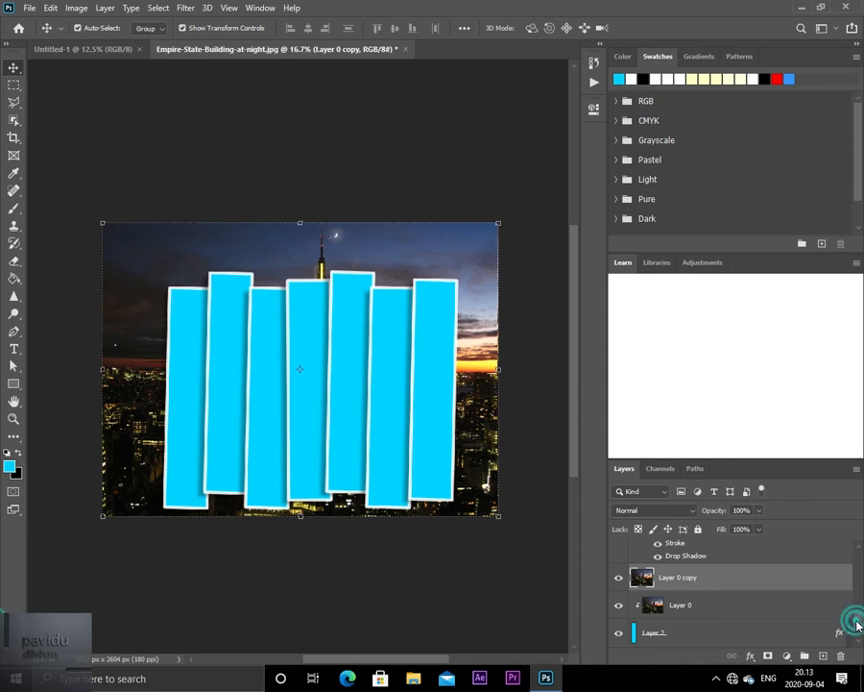
left_click_drag(858, 625, 860, 618)
left_click_drag(748, 641, 737, 571)
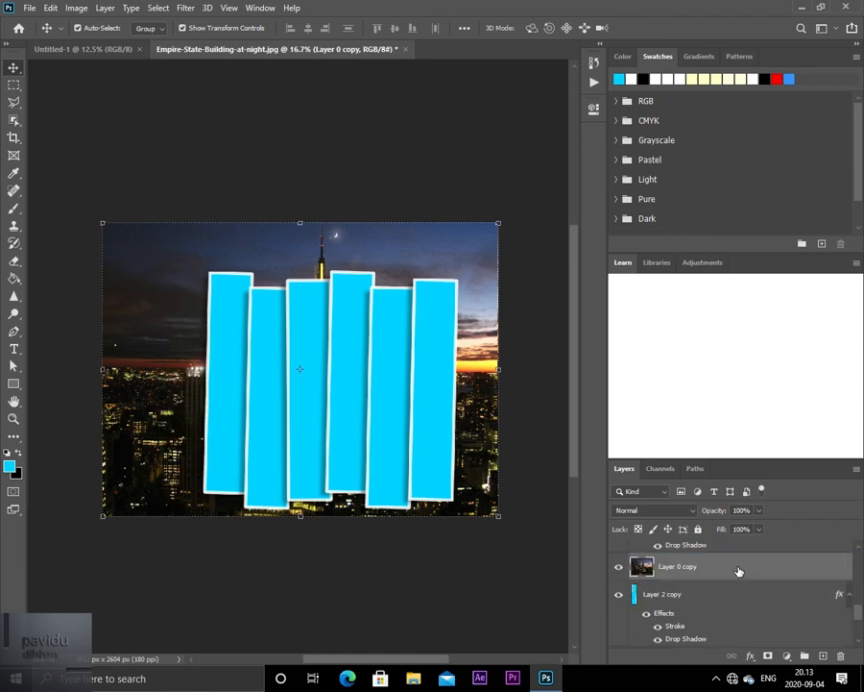
right_click(737, 571)
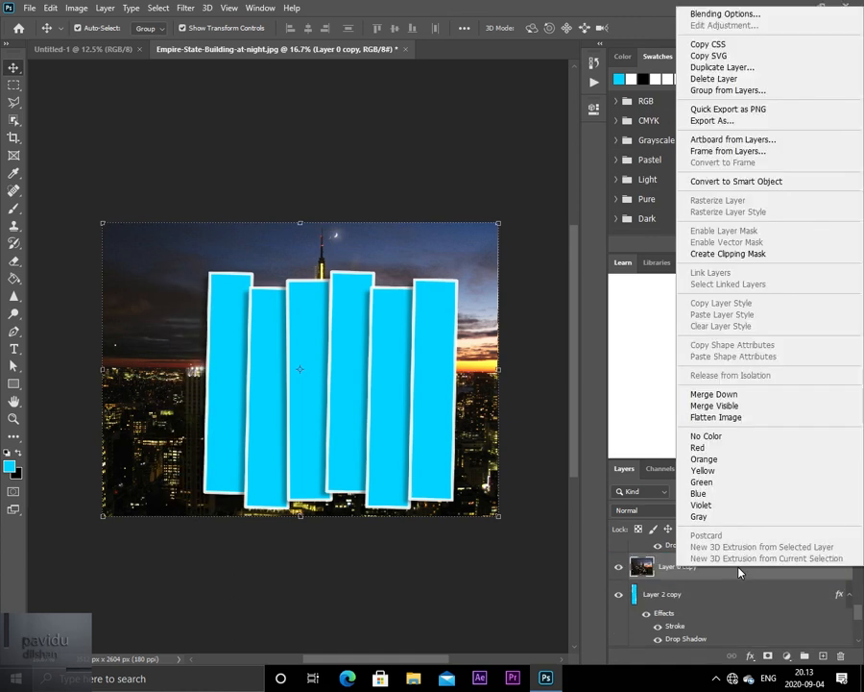
left_click(698, 257)
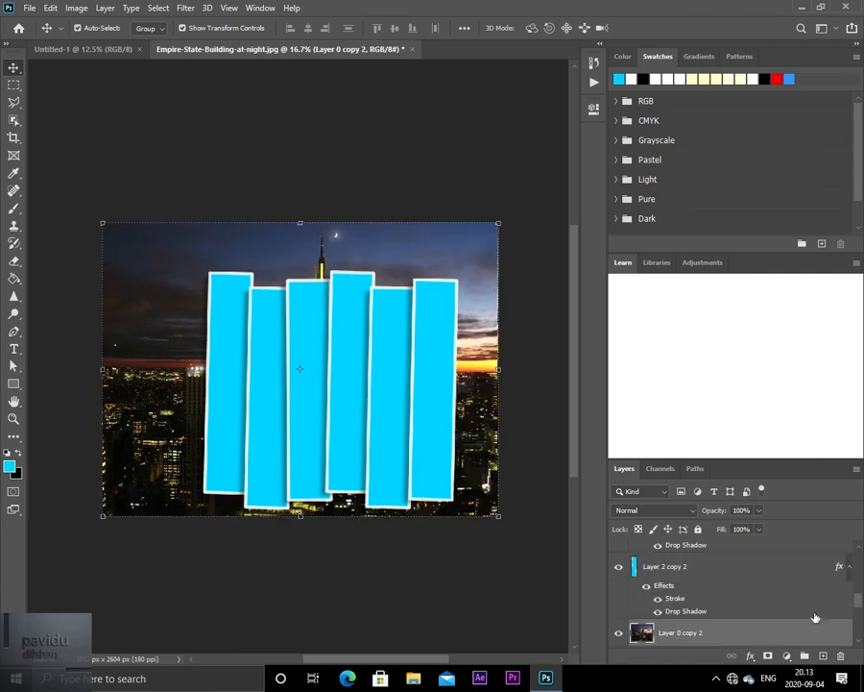
Step: Place another copy of the photo layer directly above the third bar's layer and clip it to that bar
left_click_drag(759, 625, 735, 573)
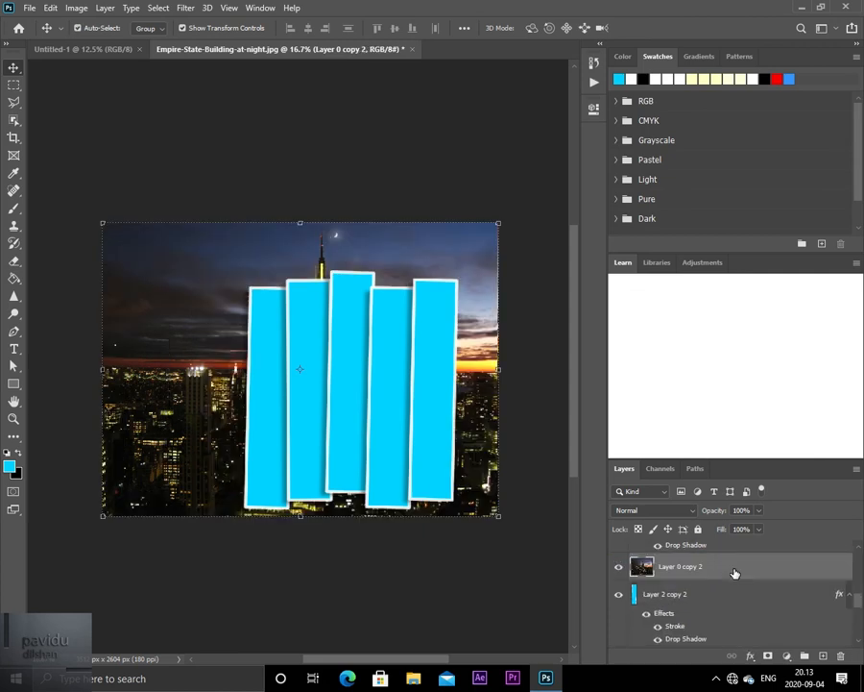
right_click(735, 574)
left_click(715, 255)
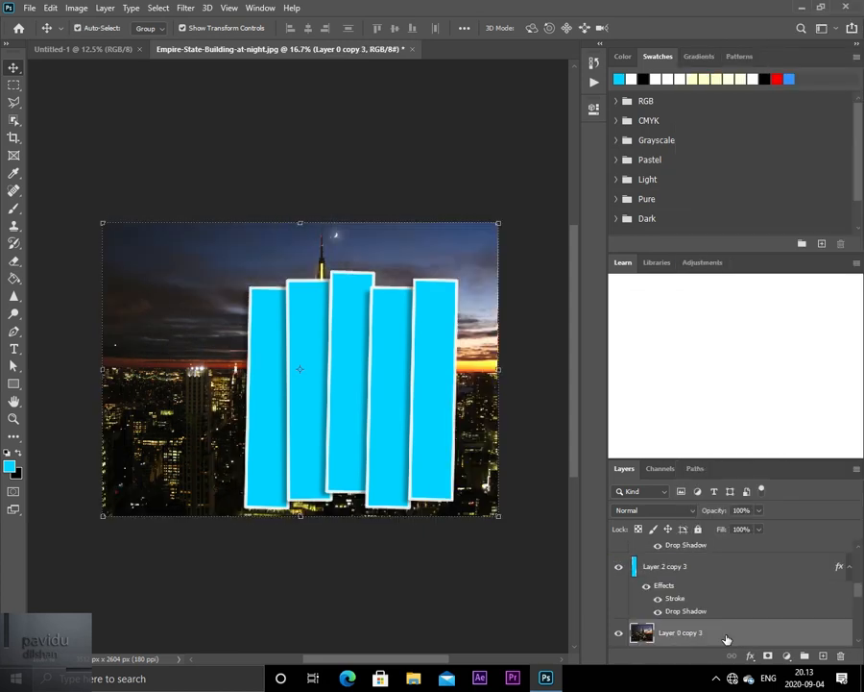
Step: Move the unclipped photo copy directly above the fourth bar's layer and clip it to that bar with a clipping mask
left_click_drag(725, 634, 728, 567)
right_click(728, 567)
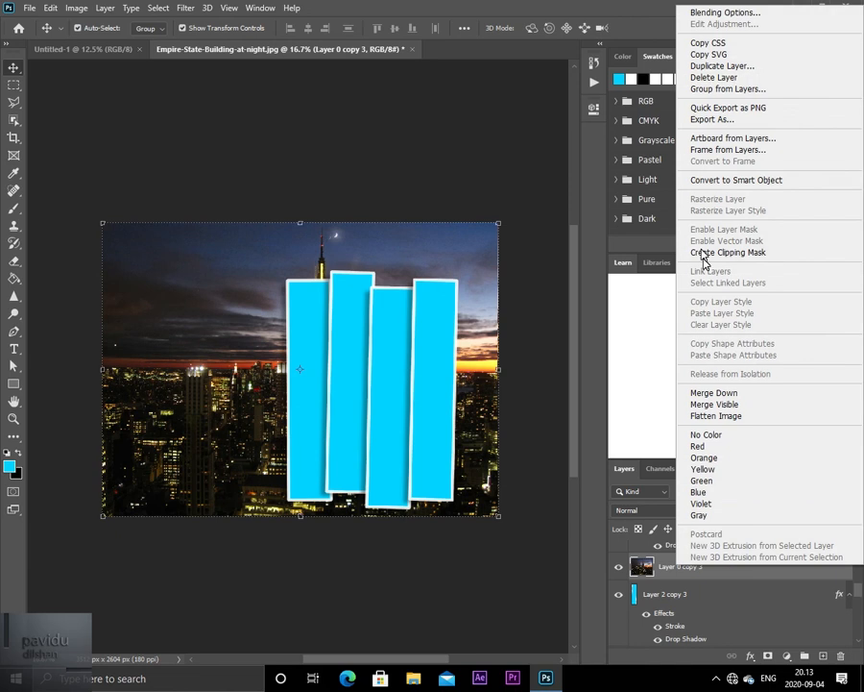
left_click(704, 252)
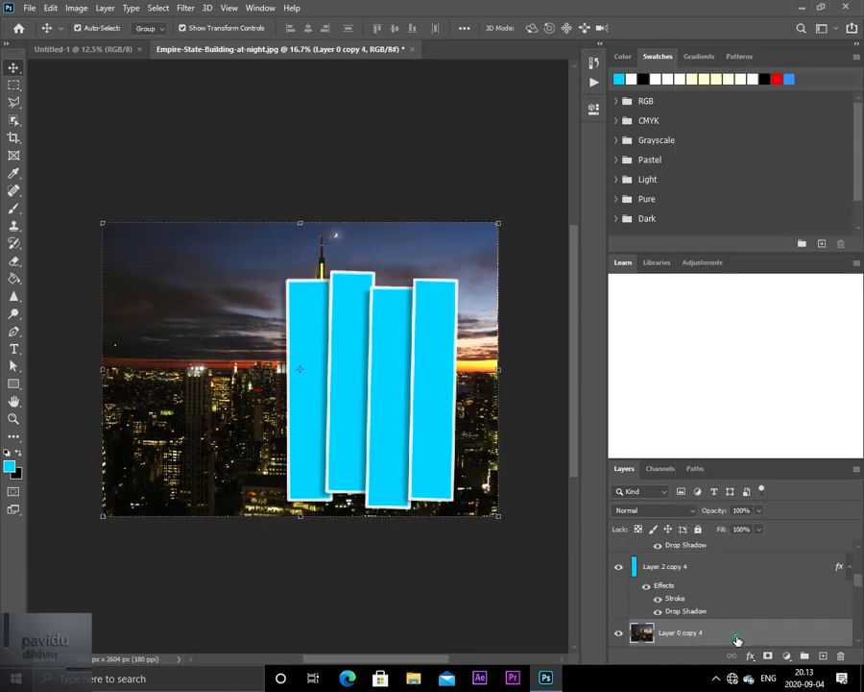
Step: Place a further copy of the photo layer directly above the fifth bar's layer and clip it to that bar
left_click_drag(738, 635, 731, 569)
right_click(730, 567)
left_click(726, 254)
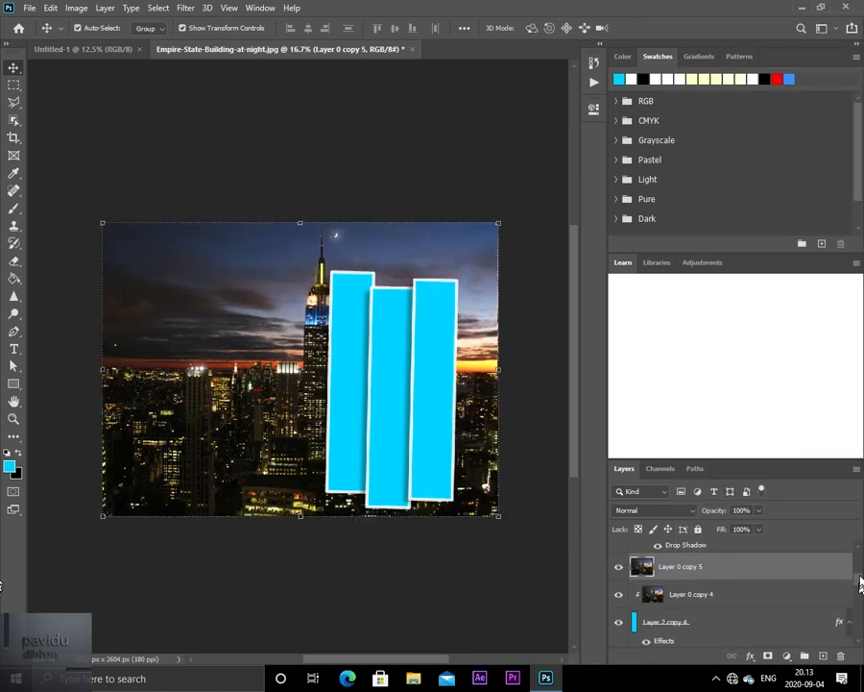
Step: Move the next photo copy directly above the sixth bar's layer and clip it to that bar with a clipping mask
left_click_drag(730, 569, 709, 554)
right_click(707, 553)
left_click(664, 349)
Step: Duplicate the photo layer, move the copy directly above the seventh bar's layer and clip it to that bar
key("ctrl+j")
left_click_drag(776, 548, 687, 600)
left_click_drag(859, 567, 859, 561)
left_click_drag(722, 645, 718, 554)
right_click(722, 588)
left_click(733, 272)
Step: Duplicate the photo layer once more for the eighth bar and clip the copy to that bar
key("ctrl+j")
right_click(719, 554)
left_click(611, 350)
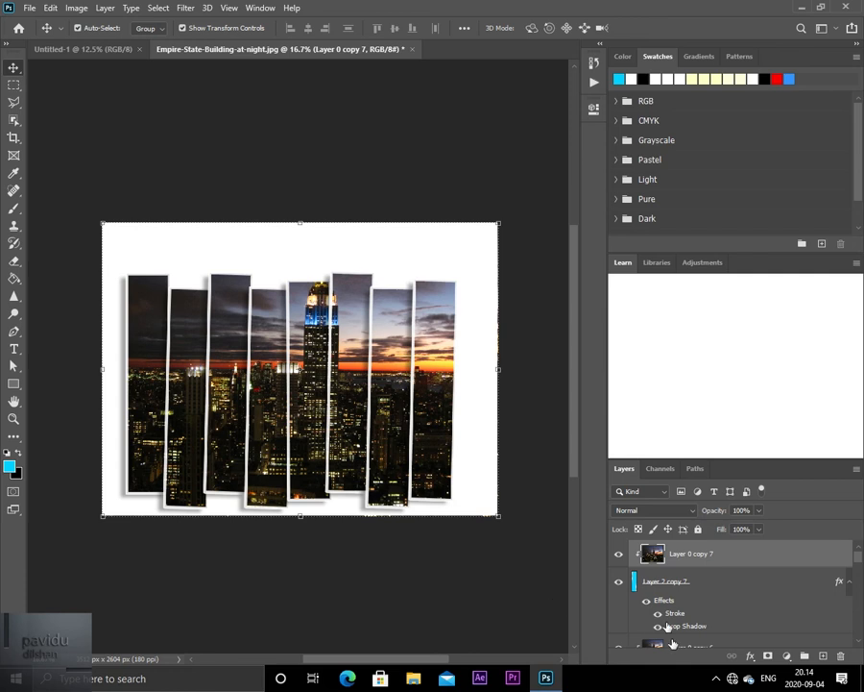
Step: Select all eight bar layers without their photo layers and enlarge them together so the strips nearly fill the white canvas
left_click(725, 585)
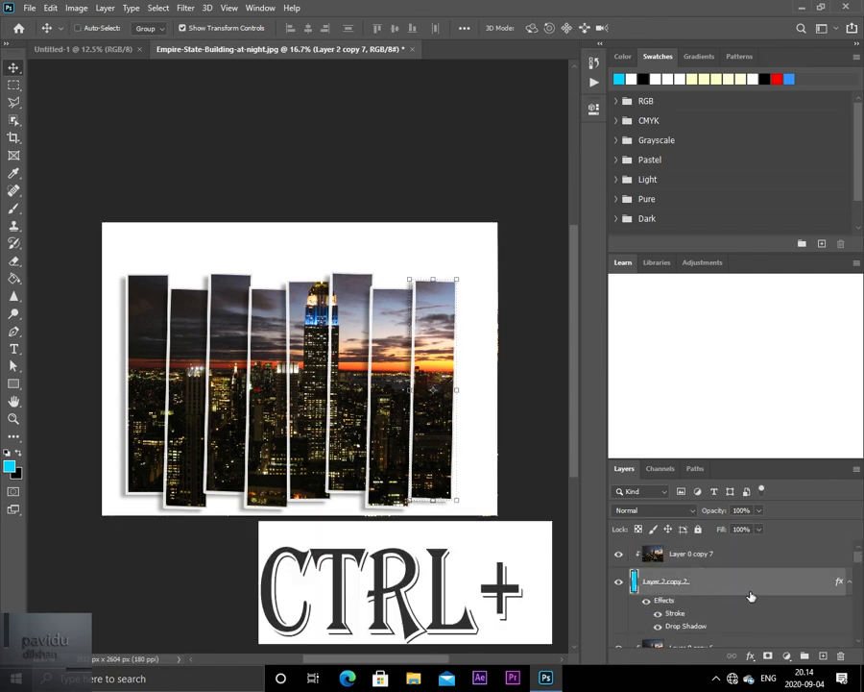
scroll(751, 595, "down", 2)
left_click(735, 617, "ctrl")
scroll(736, 618, "down", 4)
left_click(735, 615, "ctrl")
scroll(737, 615, "down", 3)
left_click(737, 619, "ctrl")
scroll(736, 618, "down", 3)
left_click(751, 599, "ctrl")
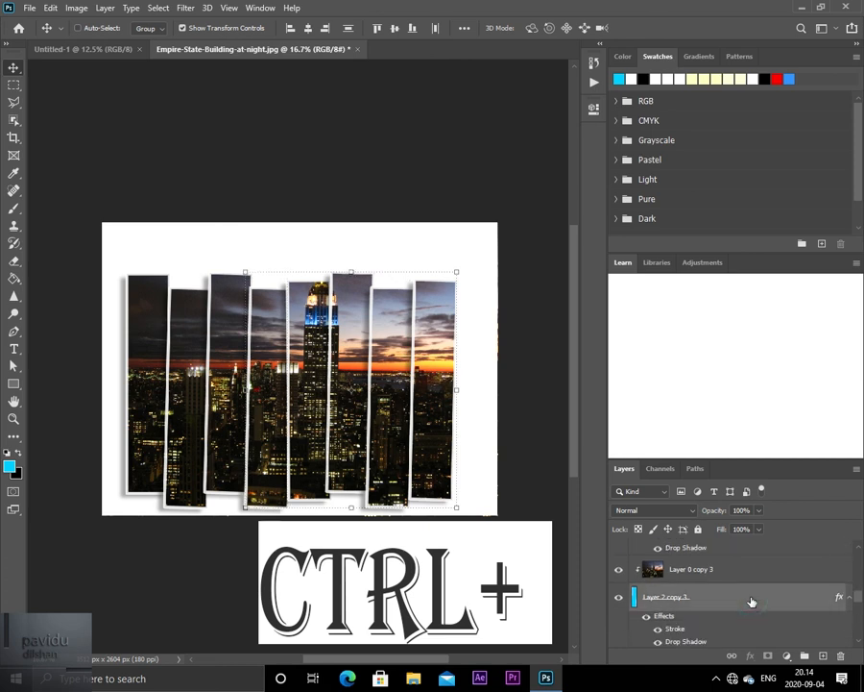
scroll(751, 601, "down", 3)
left_click(751, 579, "ctrl")
scroll(752, 586, "down", 3)
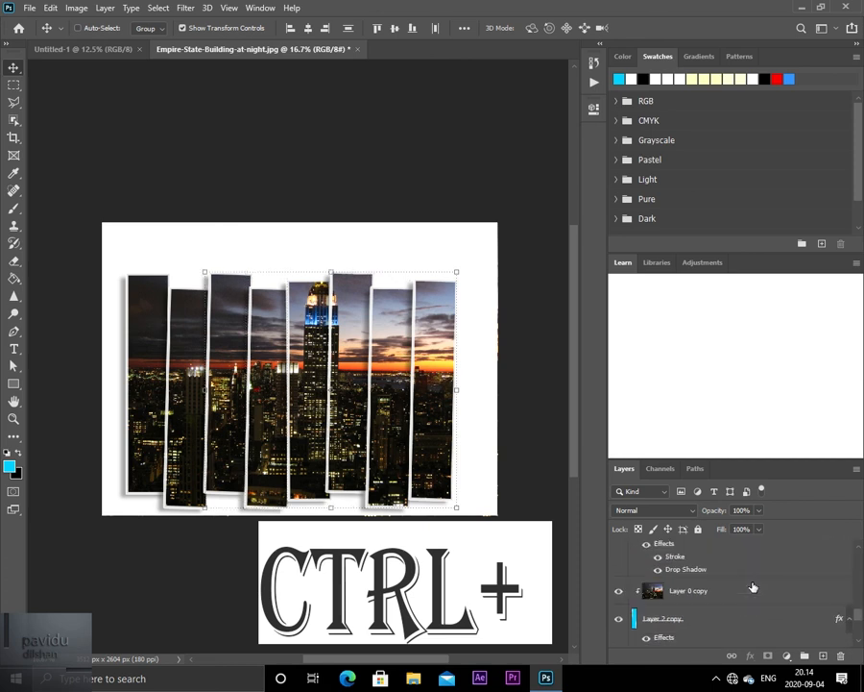
left_click(751, 570, "ctrl")
scroll(751, 576, "down", 2)
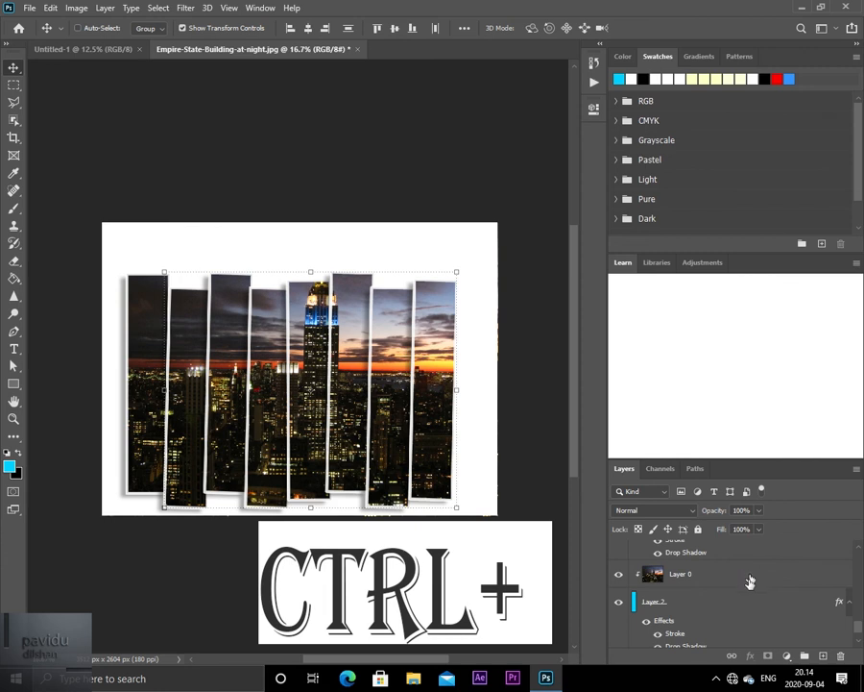
left_click(720, 607, "ctrl")
scroll(720, 607, "down", 2)
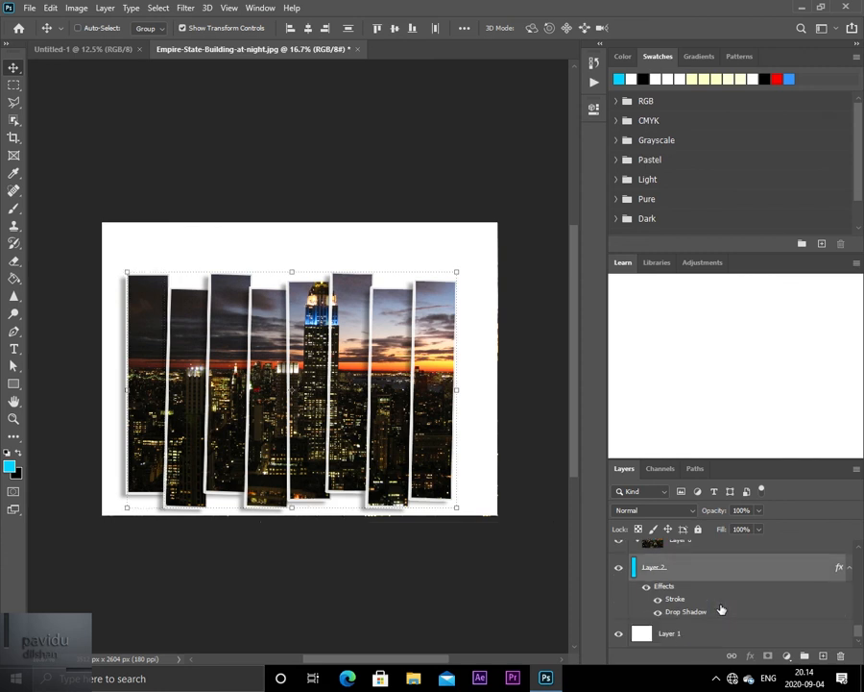
scroll(721, 609, "up", 3)
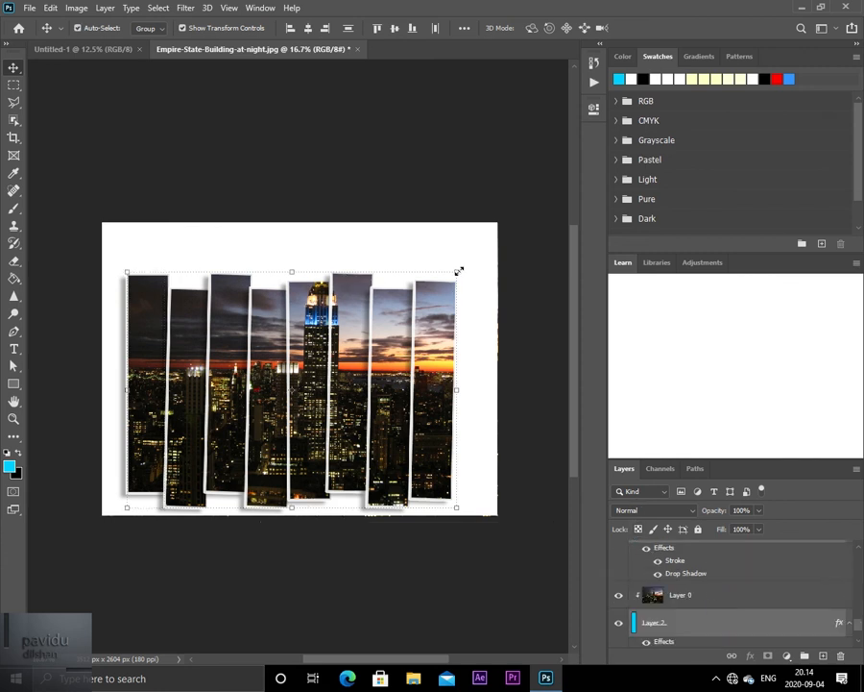
left_click_drag(461, 270, 480, 221)
mouse_move(395, 343)
left_mouse_down()
mouse_move(405, 336)
mouse_move(408, 345)
left_mouse_up()
left_click_drag(134, 367, 125, 365)
left_click_drag(216, 372, 216, 371)
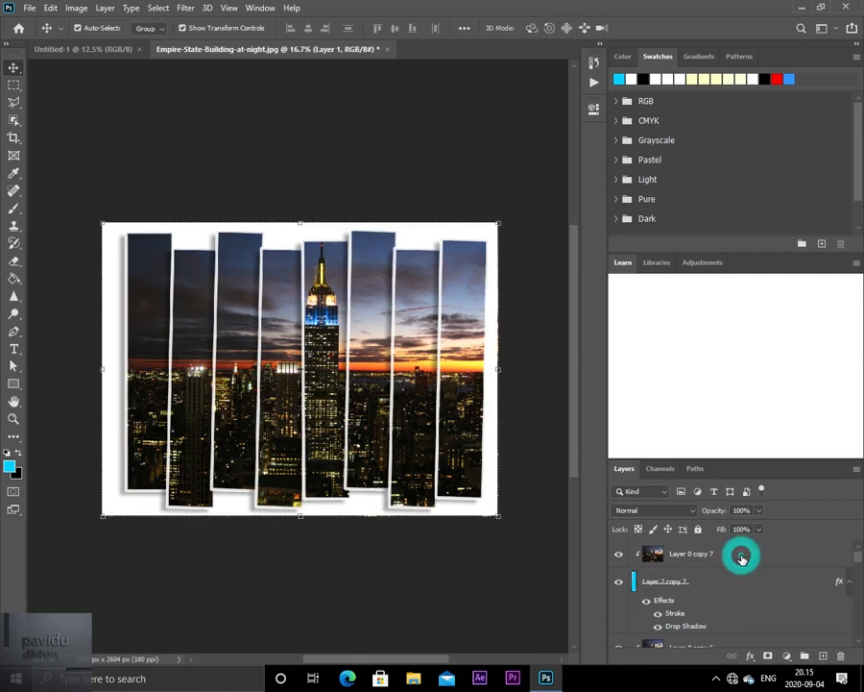
Step: Select every layer from the white background to the topmost photo copy and merge them into a single layer
left_click(742, 558, "shift")
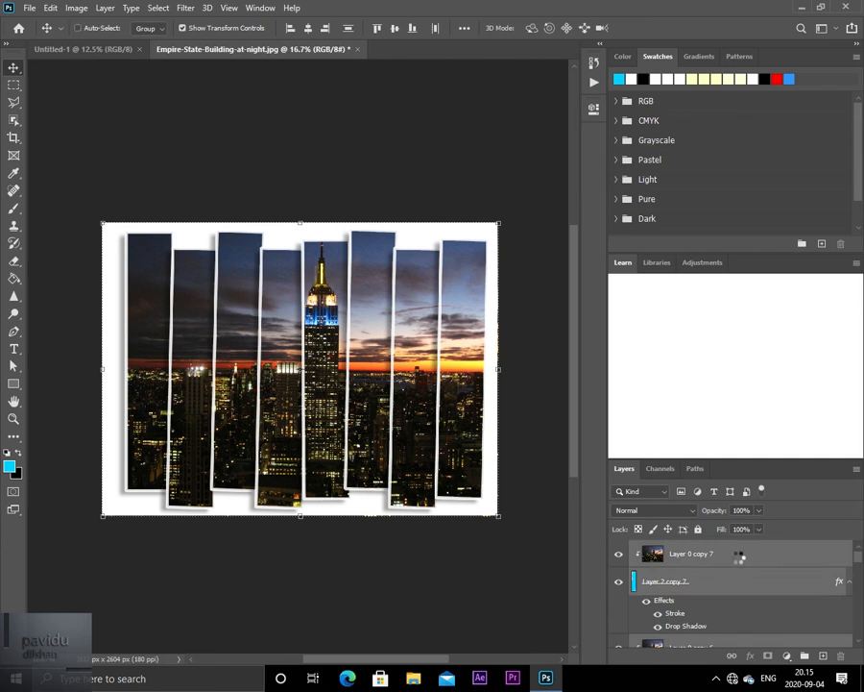
key("ctrl+e")
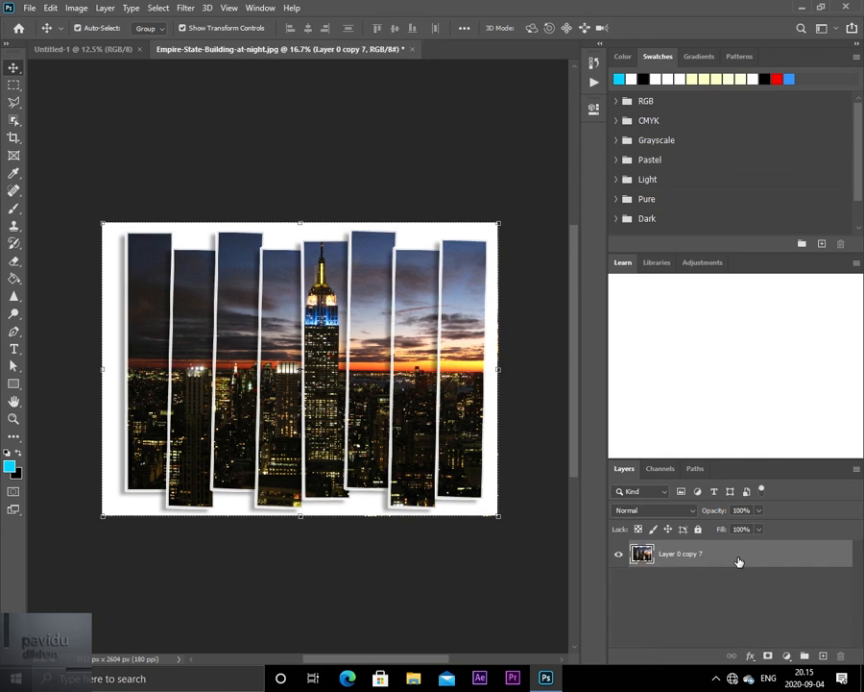